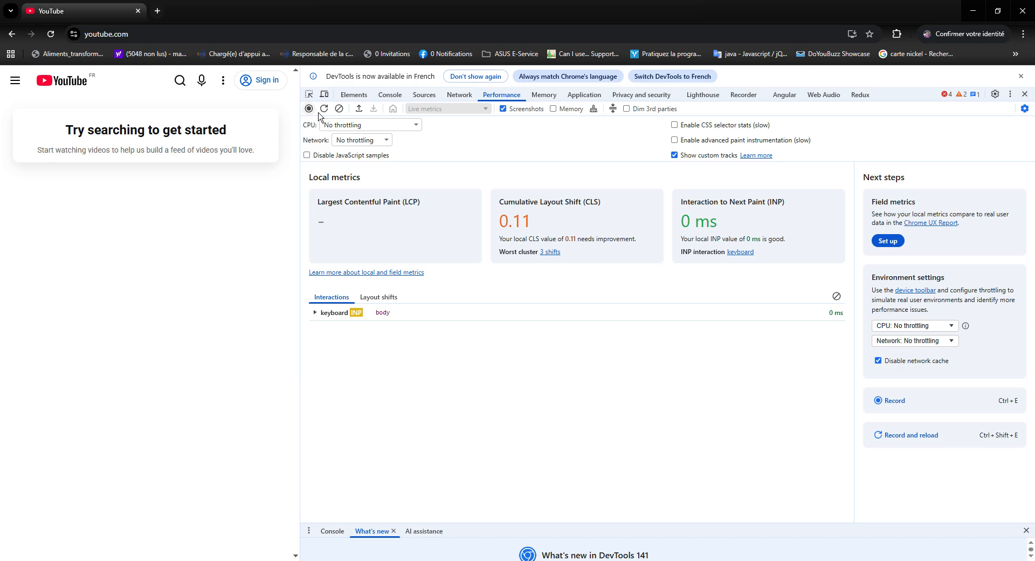
Step: Record a performance trace while opening, closing and reopening the YouTube side menu, and stop the recording
left_click(309, 109)
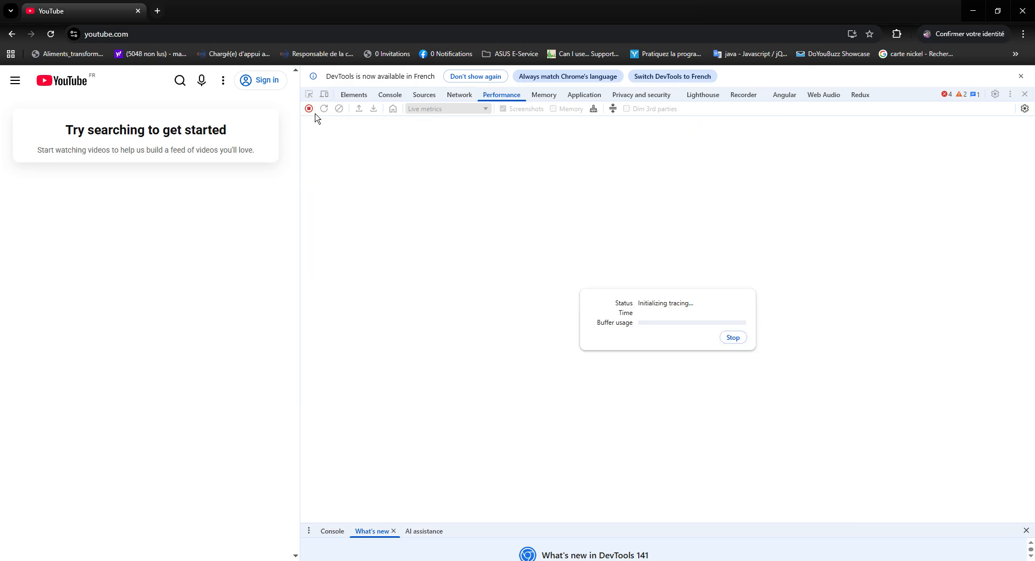
left_click(16, 80)
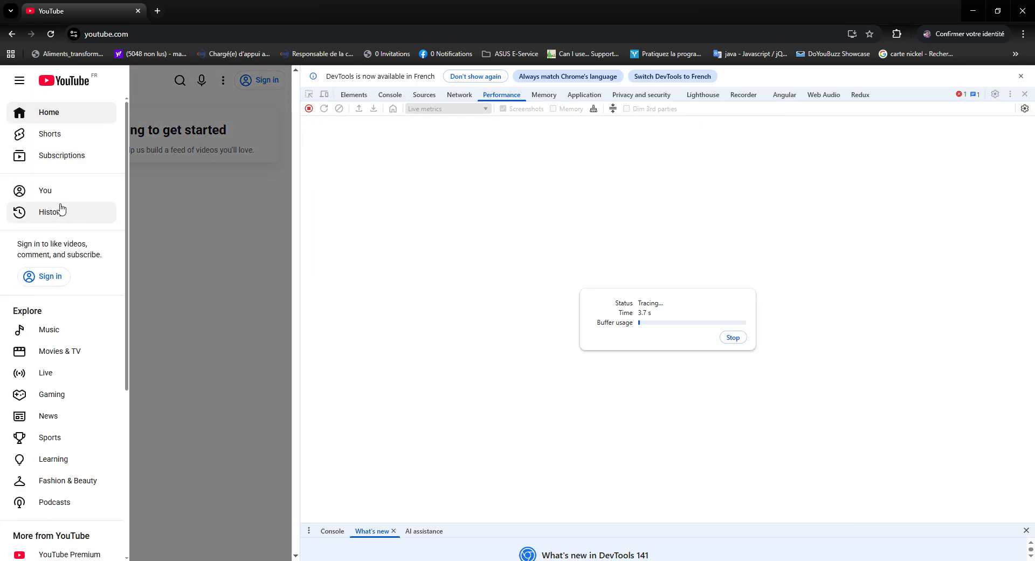
left_click(244, 302)
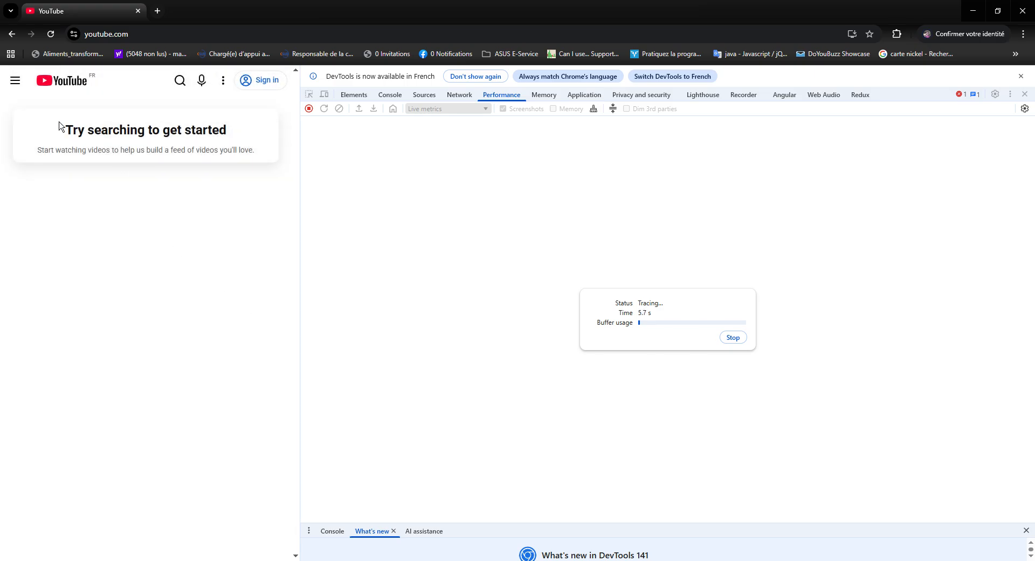
left_click(16, 81)
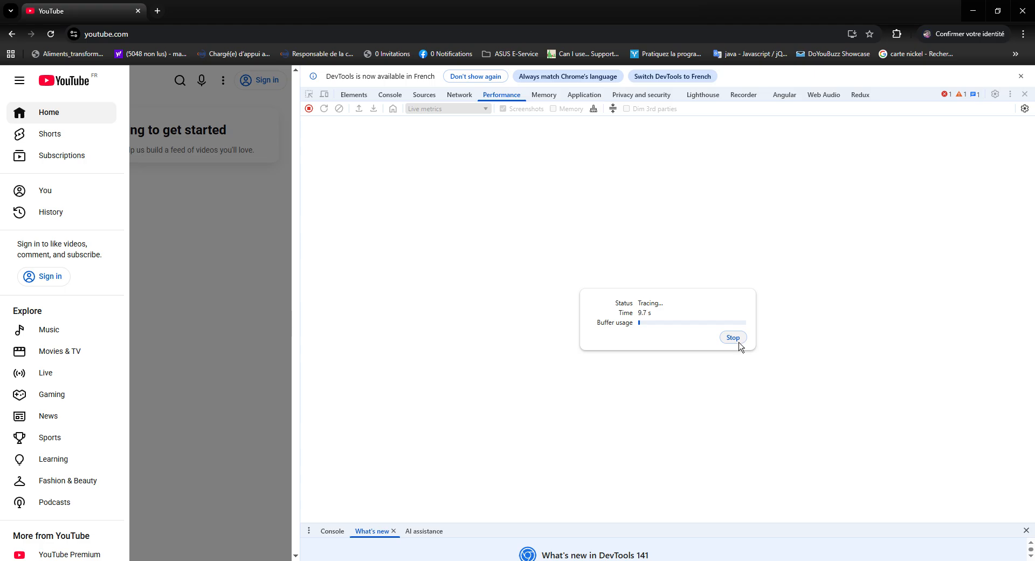
left_click(735, 338)
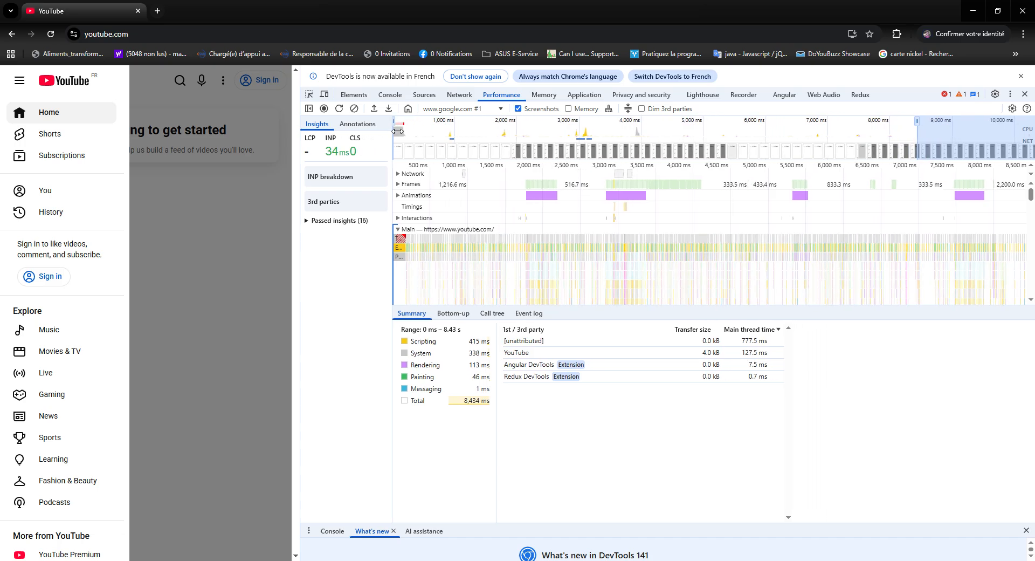
Step: Zoom the recorded timeline in on the animation between about 5,300 and 5,550 ms and adjust the visible range
scroll(736, 200, "down", 2)
scroll(736, 201, "up", 12)
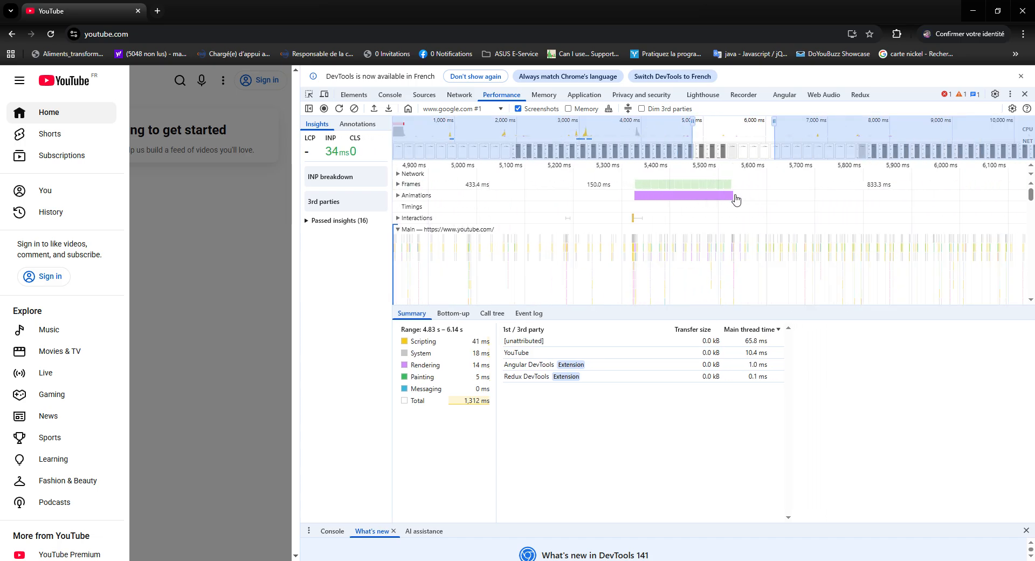
scroll(736, 200, "up", 6)
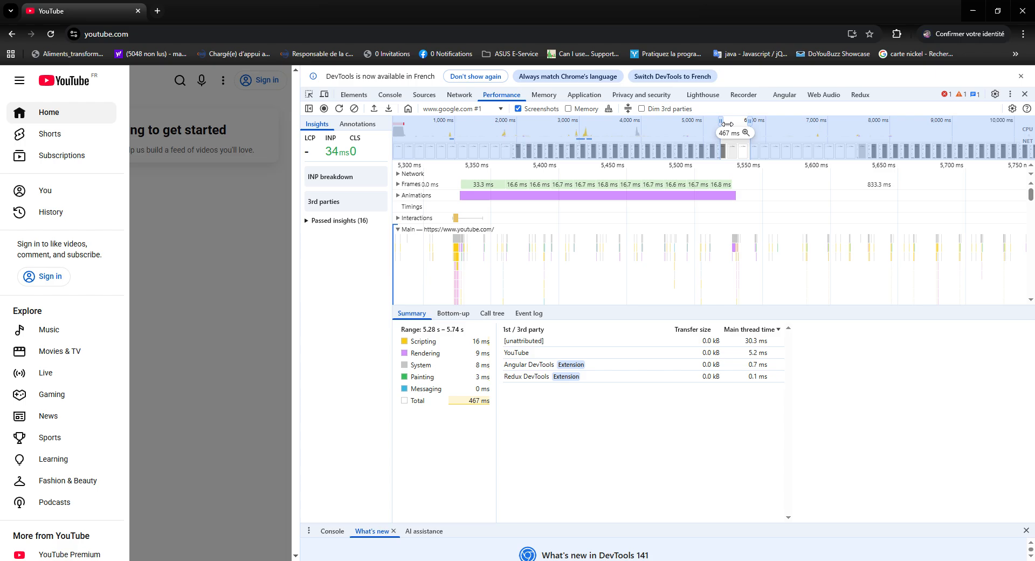
mouse_move(722, 124)
left_mouse_down()
mouse_move(695, 123)
mouse_move(736, 124)
mouse_move(725, 121)
left_mouse_up()
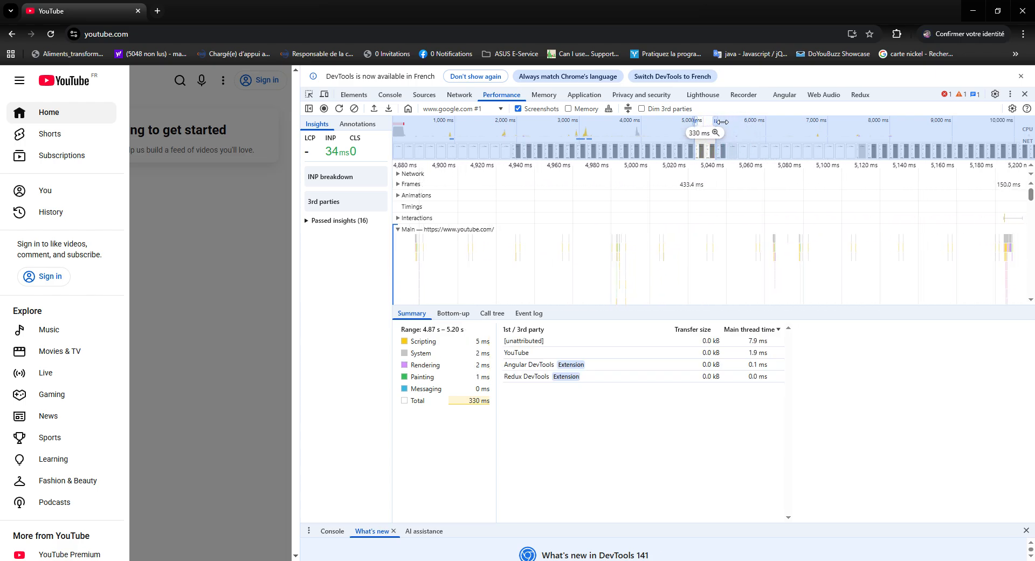
Step: Enlarge the flame chart by shrinking the details area, and inspect the main-thread activity around 5,000 ms
left_click_drag(811, 314, 755, 507)
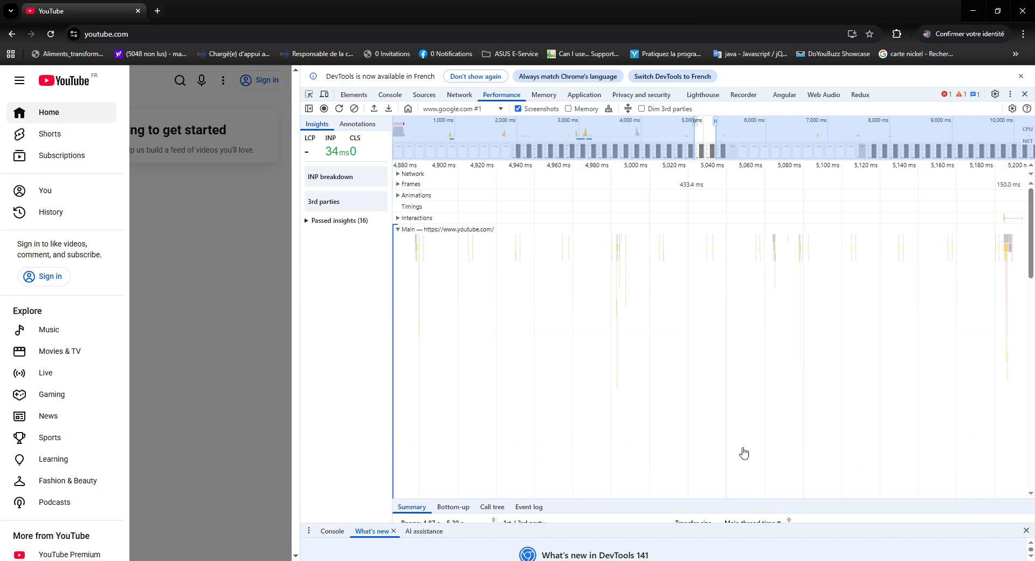
scroll(698, 330, "up", 10)
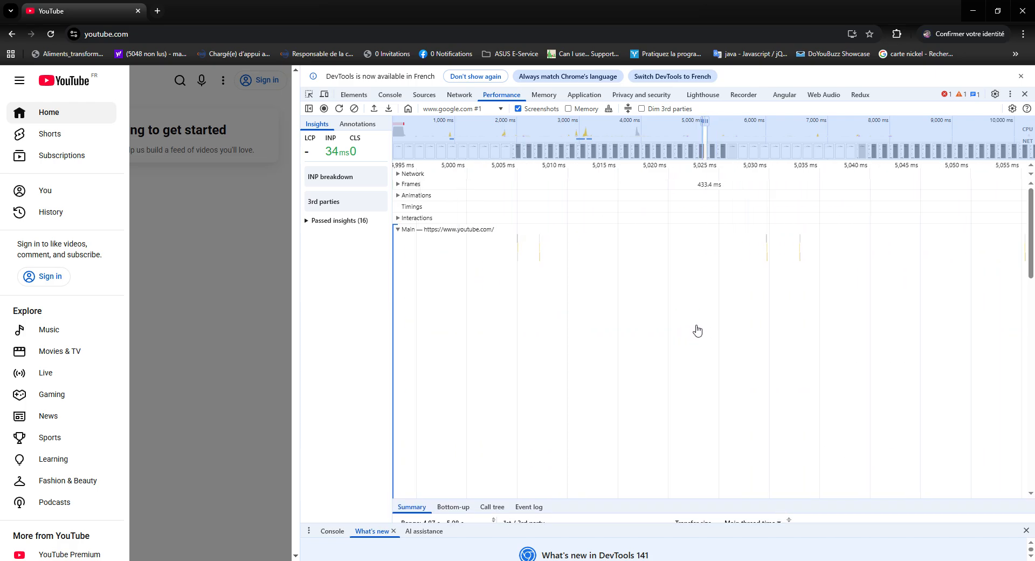
scroll(698, 331, "down", 10)
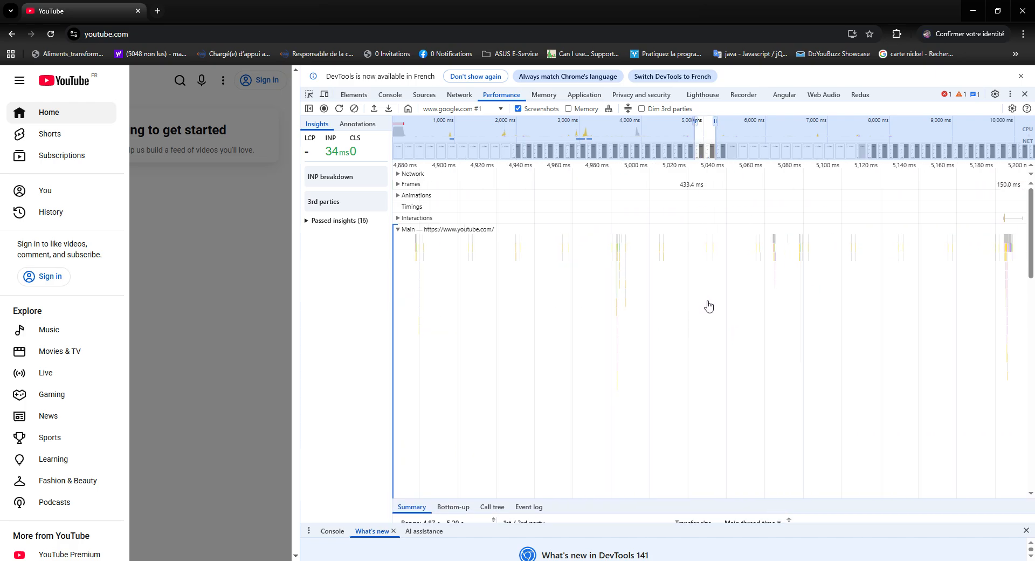
scroll(707, 322, "up", 5)
scroll(708, 322, "down", 8)
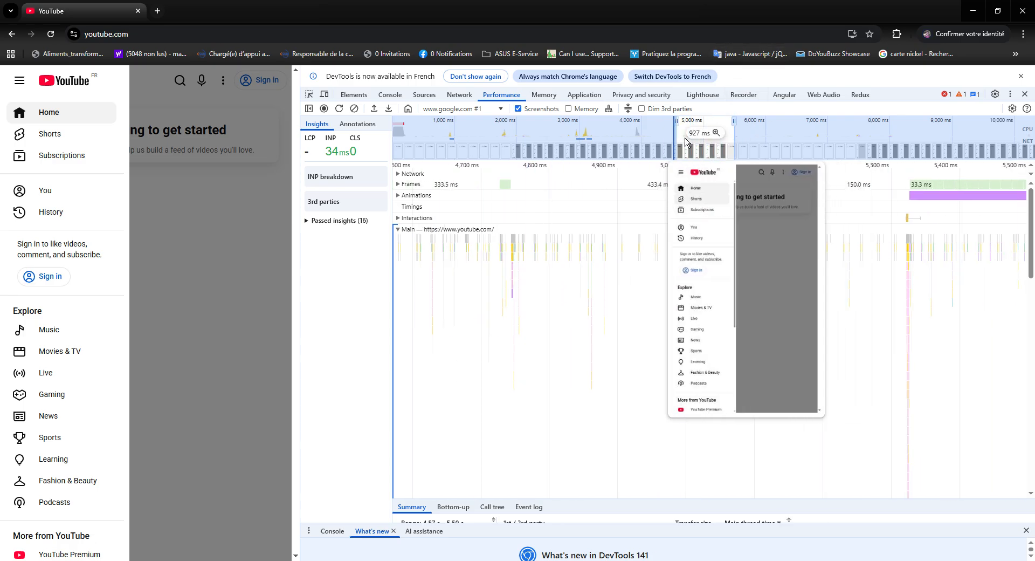
Step: Adjust the overview selection and narrow the timeline to about 5,100–5,600 ms around the menu animation
left_click_drag(741, 126, 781, 126)
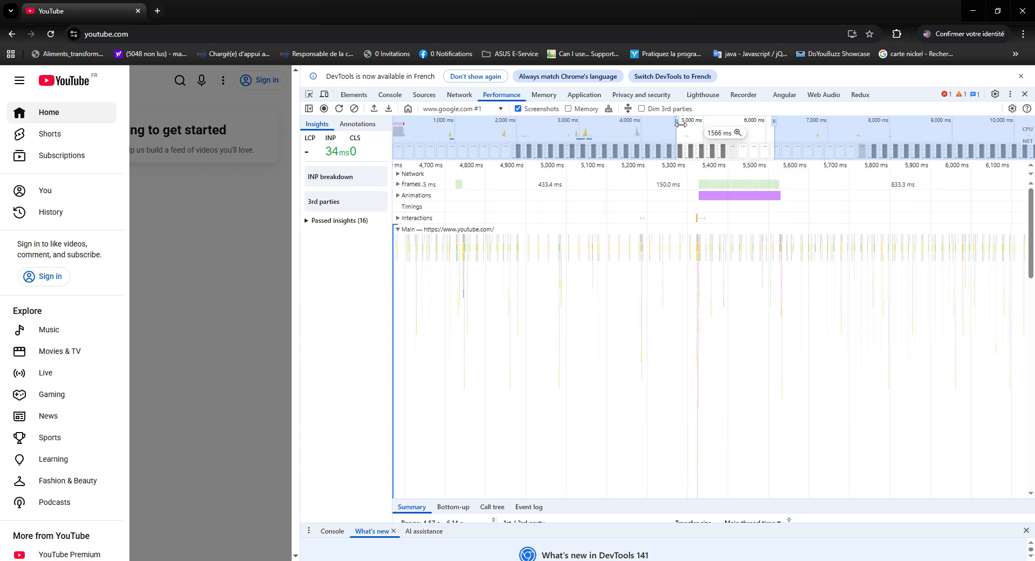
left_click_drag(681, 123, 690, 126)
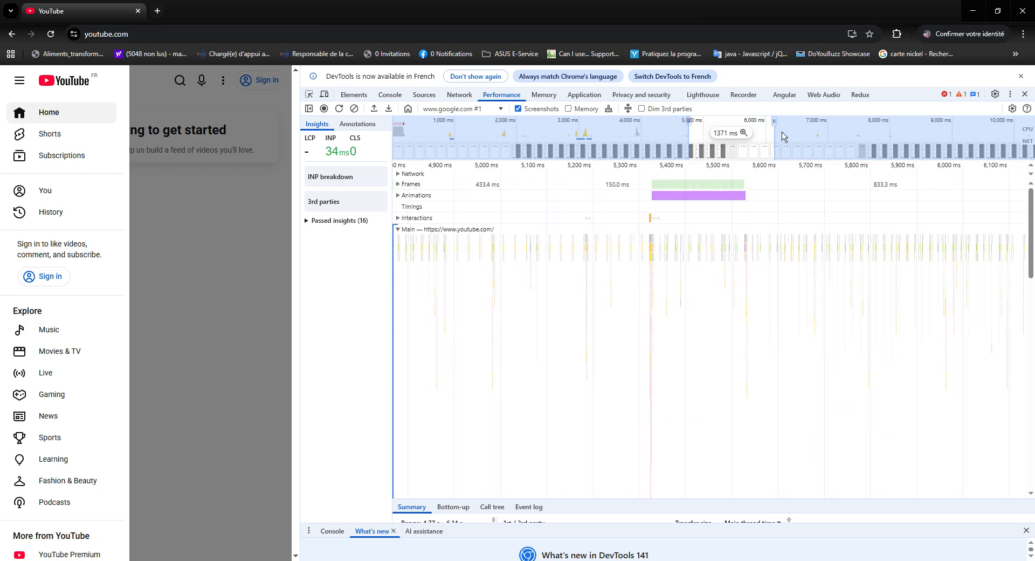
left_click_drag(777, 128, 755, 134)
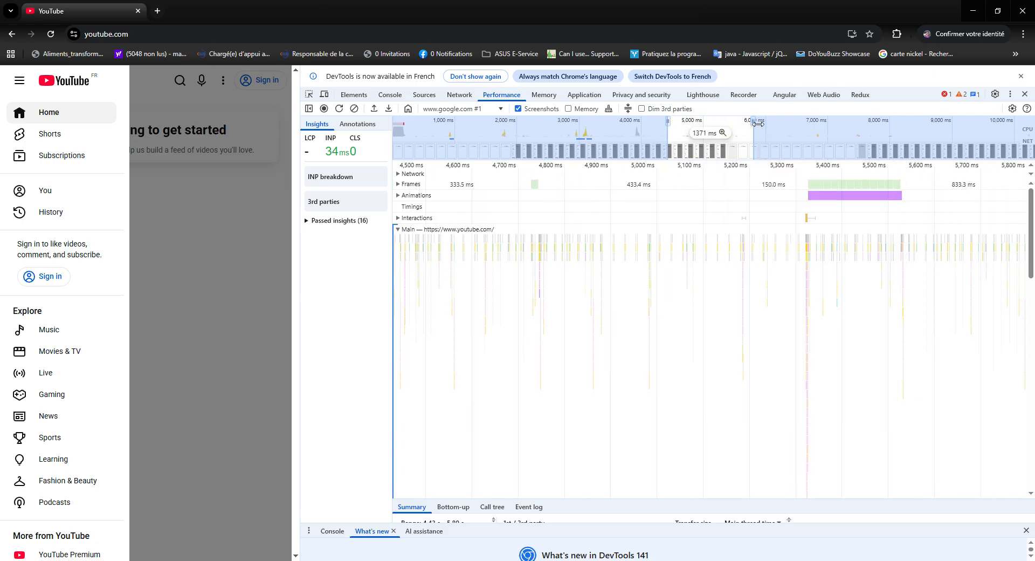
left_click_drag(758, 123, 786, 127)
left_click_drag(673, 125, 688, 125)
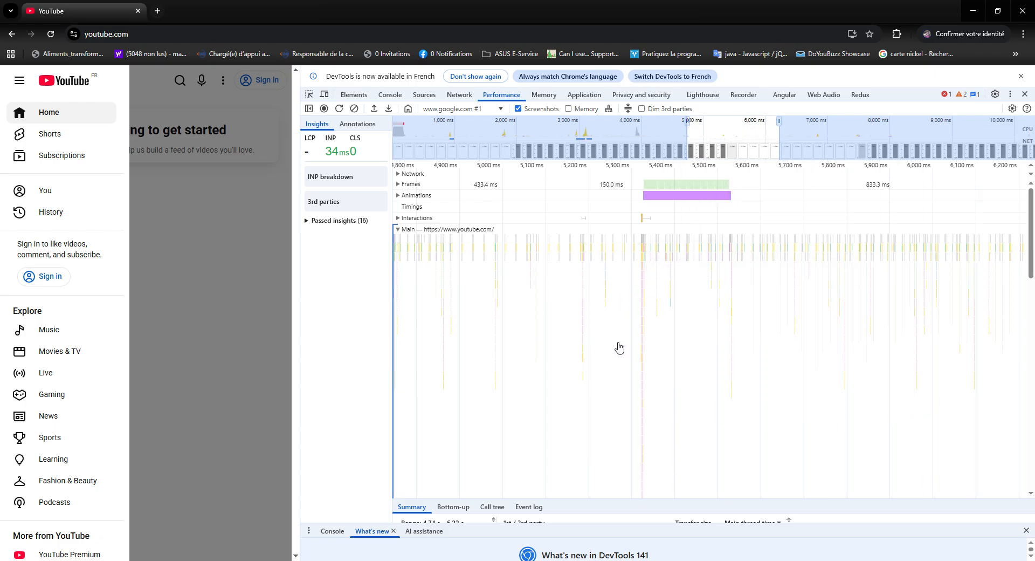
scroll(621, 352, "up", 5)
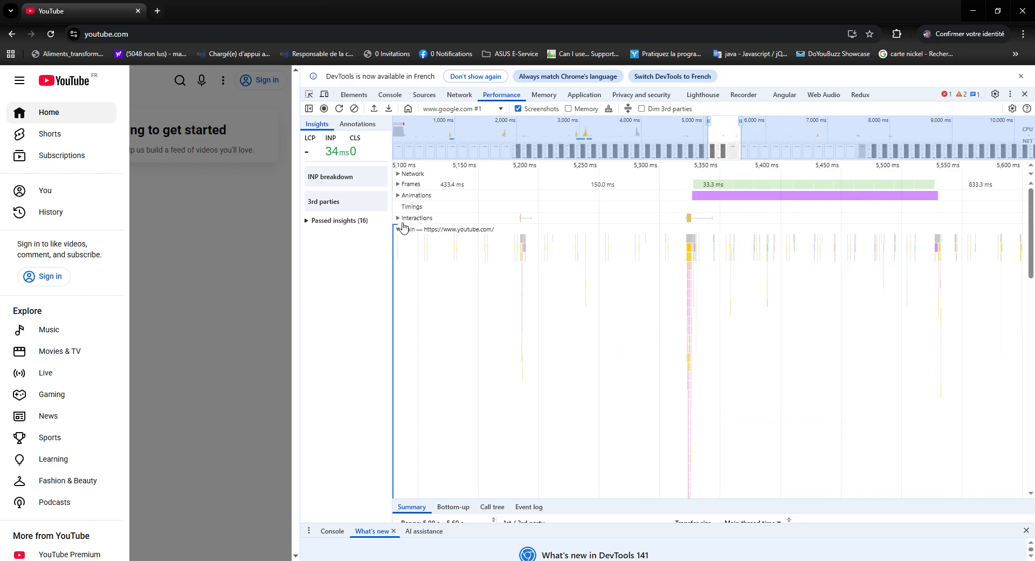
Step: Select the click event on the main thread and zoom to about 5,314–5,336 ms so its nested calls are readable
left_click(693, 251)
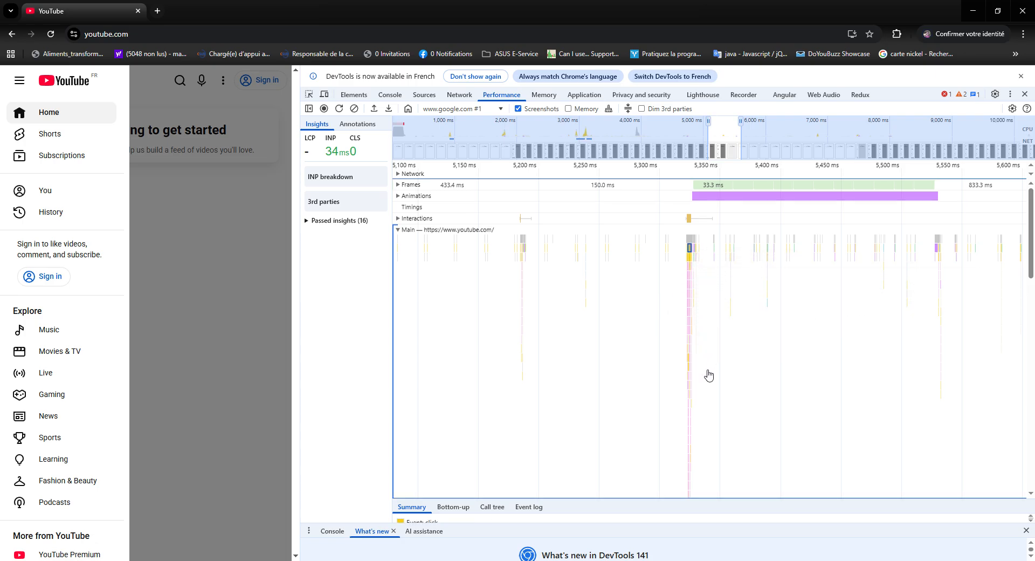
scroll(709, 375, "up", 4)
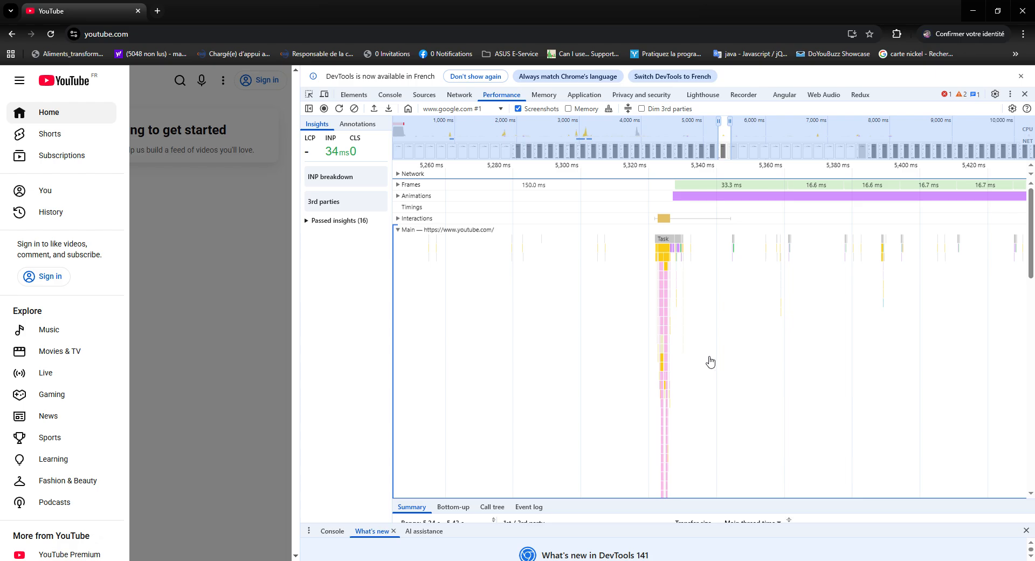
scroll(710, 367, "up", 8)
scroll(710, 361, "down", 3)
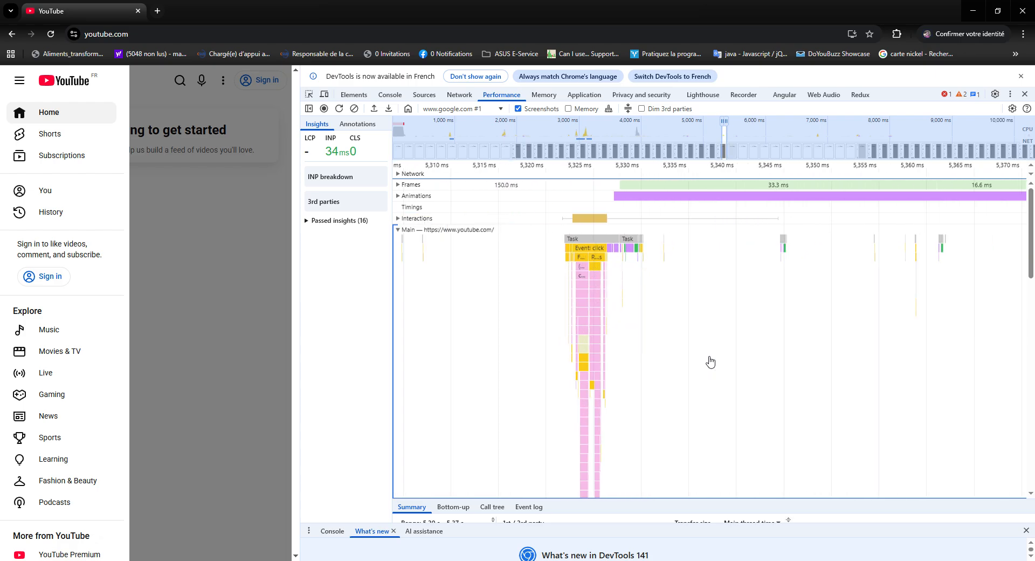
left_click_drag(650, 358, 774, 367)
scroll(764, 356, "up", 3)
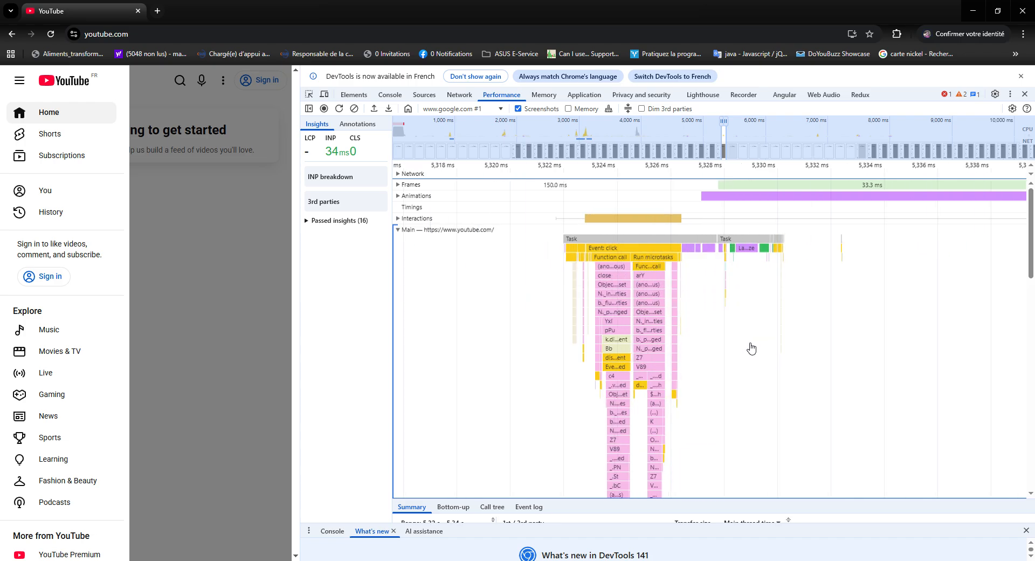
left_click_drag(666, 359, 758, 358)
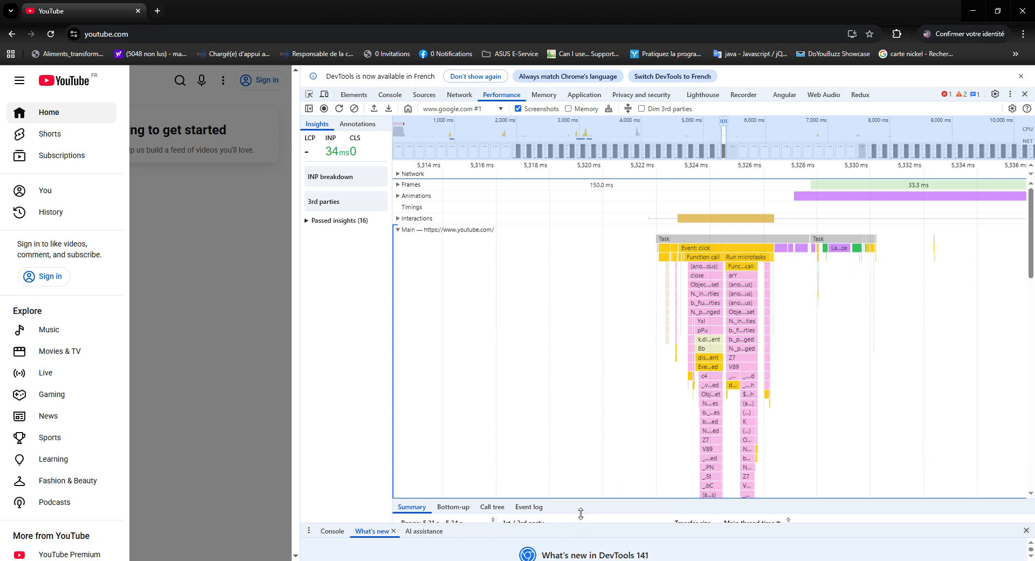
Step: Enlarge the summary area and examine the call stack beneath the click event down to its deepest calls
left_click_drag(583, 504, 583, 366)
scroll(732, 272, "down", 2)
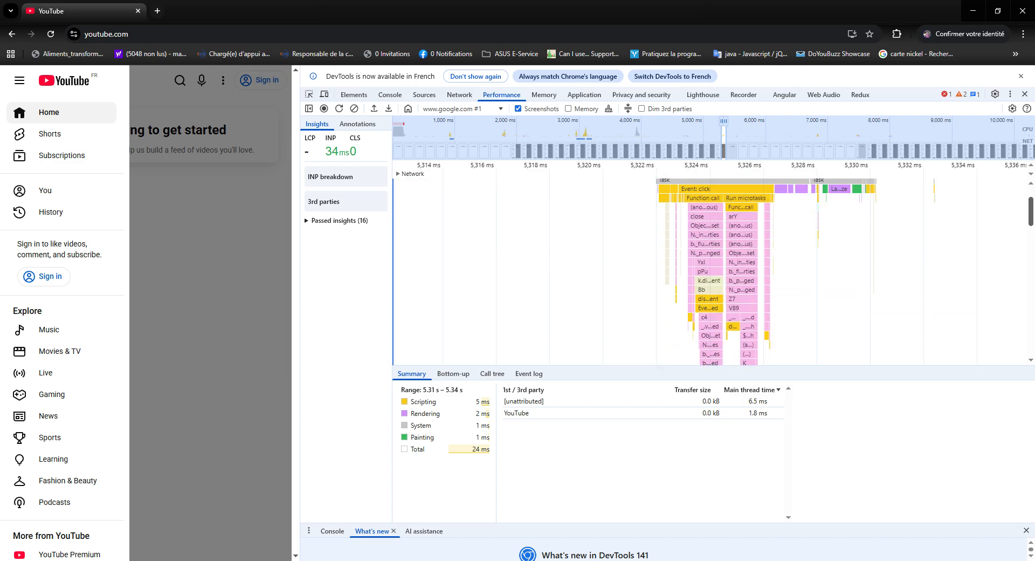
scroll(1018, 209, "up", 1)
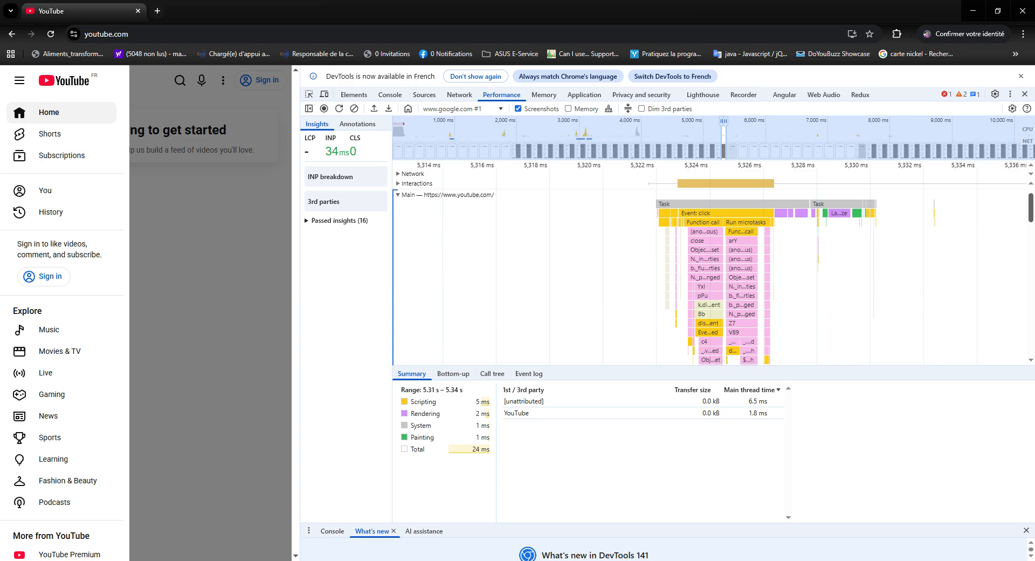
scroll(731, 311, "down", 5)
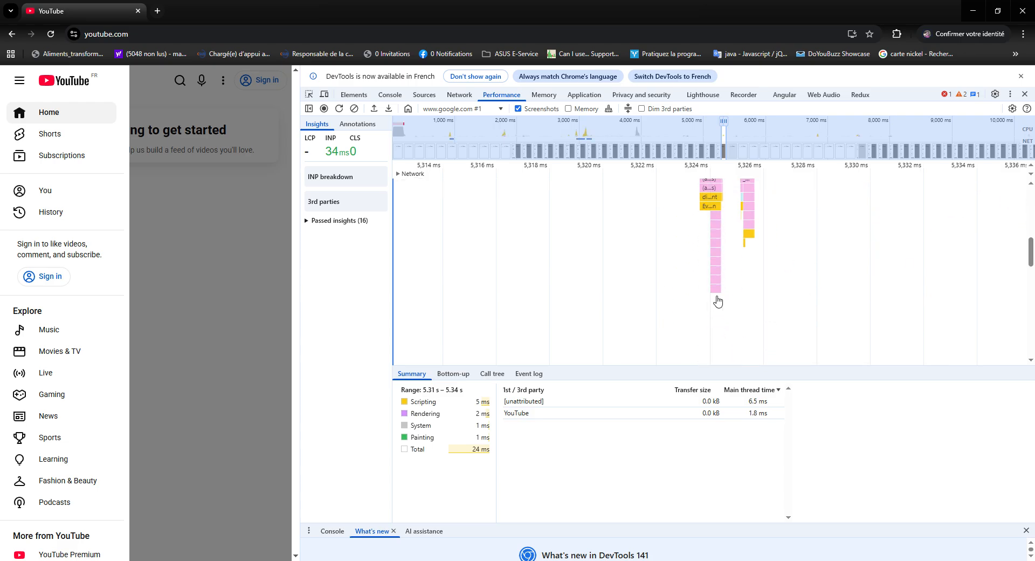
scroll(722, 269, "up", 3)
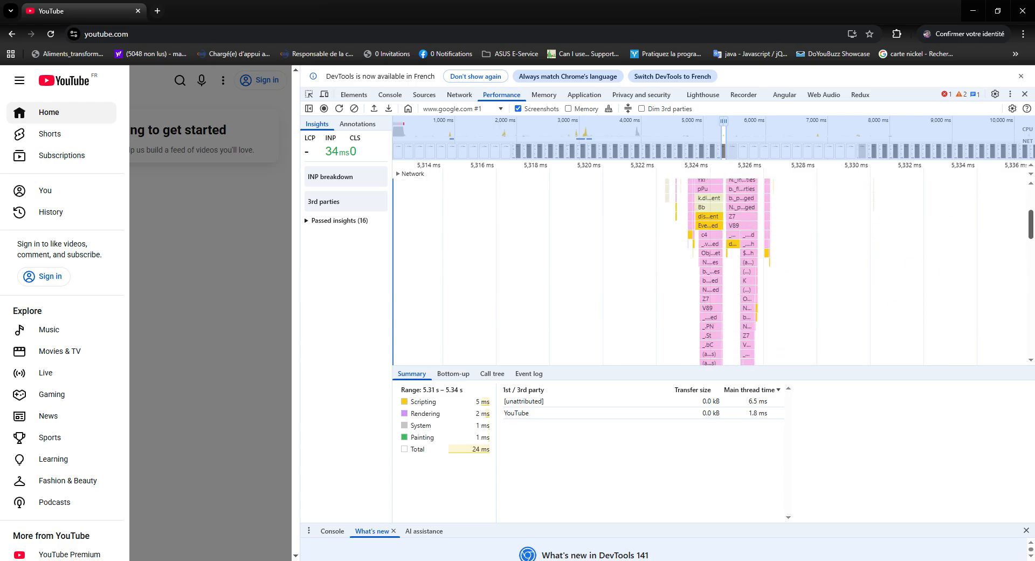
scroll(688, 230, "up", 2)
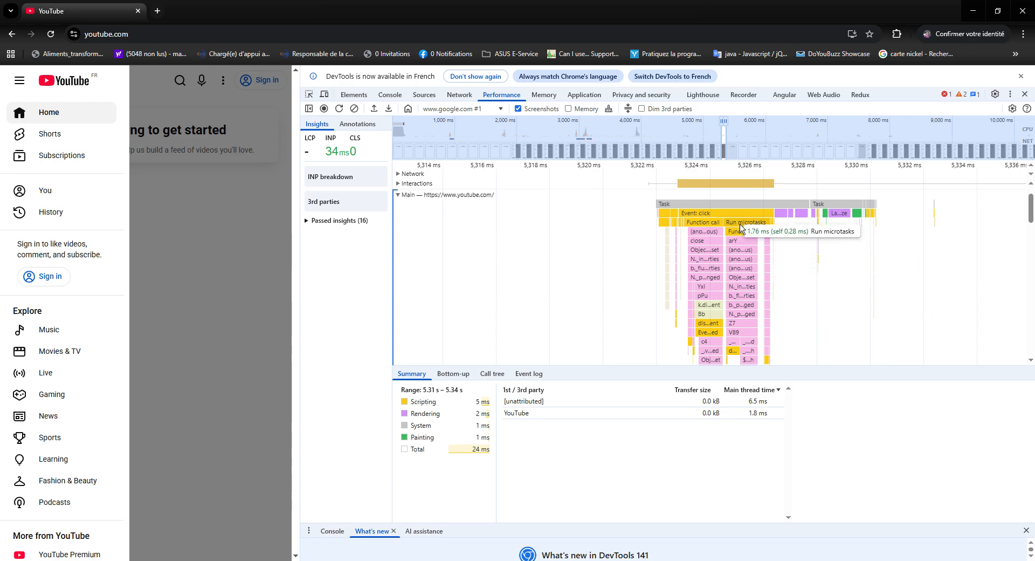
Step: Open the source of the N._propertiesChanged call under the click event and set a breakpoint on line 7522
mouse_move(1031, 209)
left_mouse_down()
mouse_move(1031, 235)
mouse_move(1031, 205)
left_mouse_up()
left_click(704, 291)
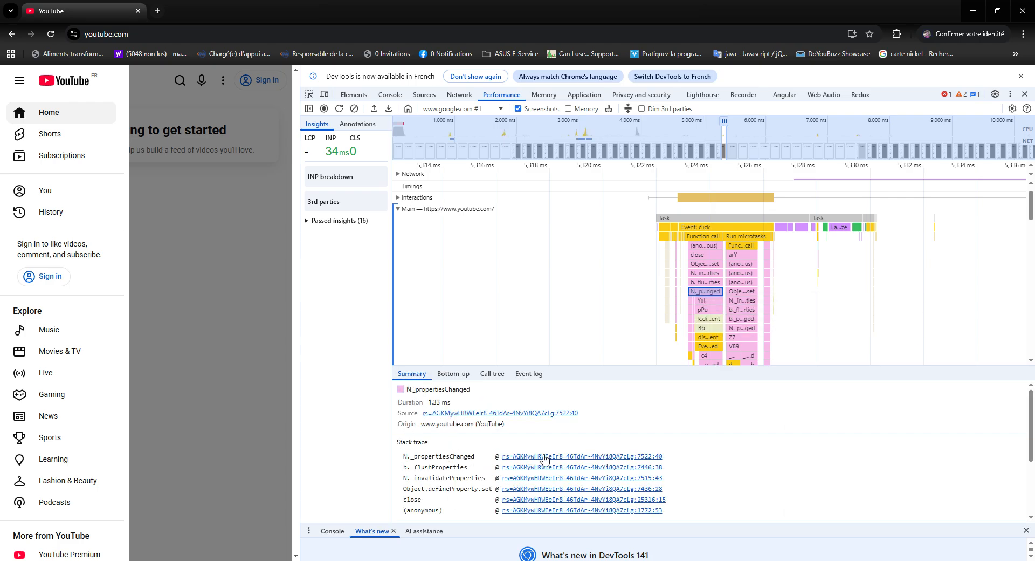
left_click(480, 414)
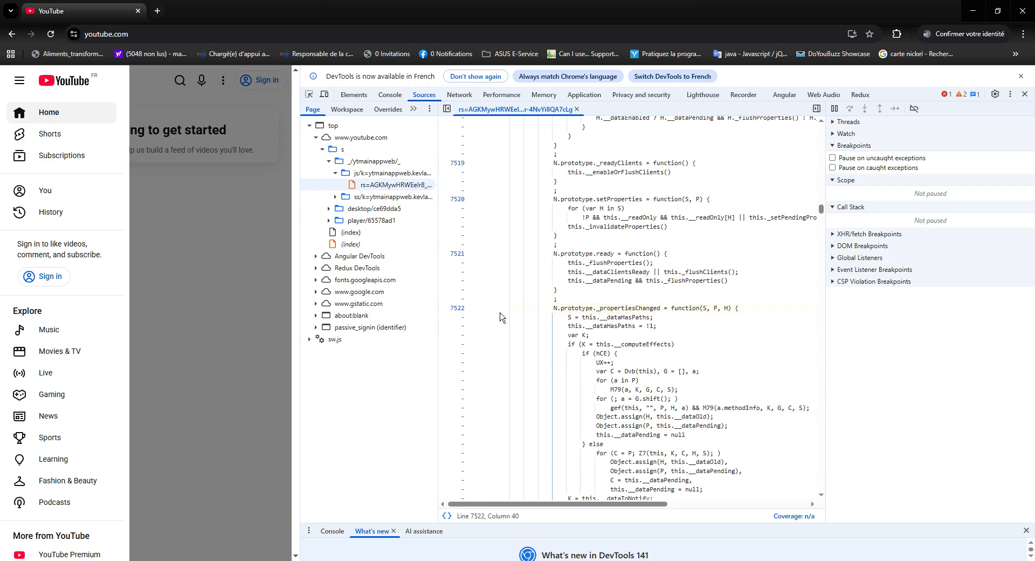
left_click(457, 310)
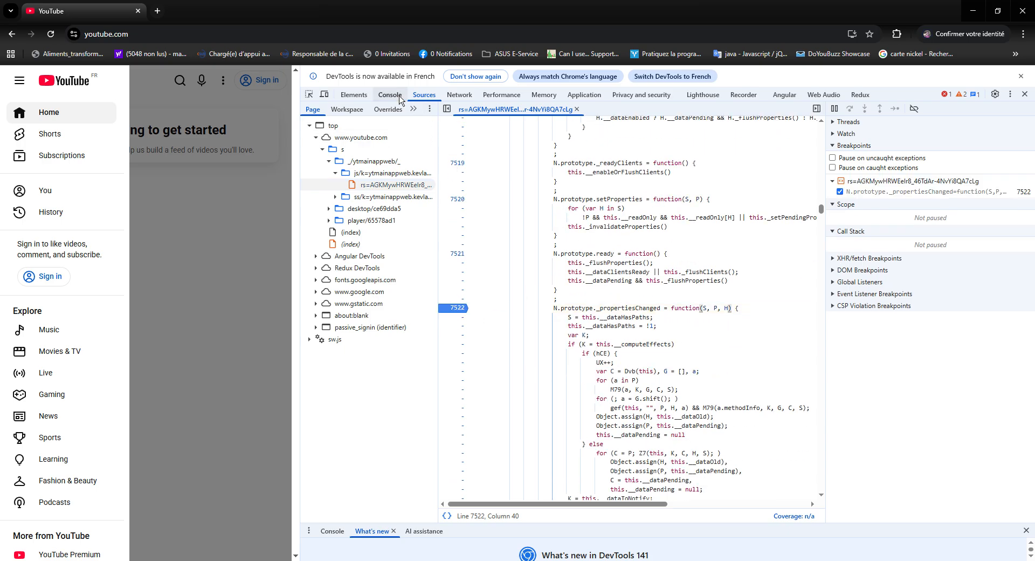
Step: Return to the recording's bottom-up breakdown and expand Event: yt-action through dispatchEvent, Bb and k.dispatchEvent
left_click(502, 94)
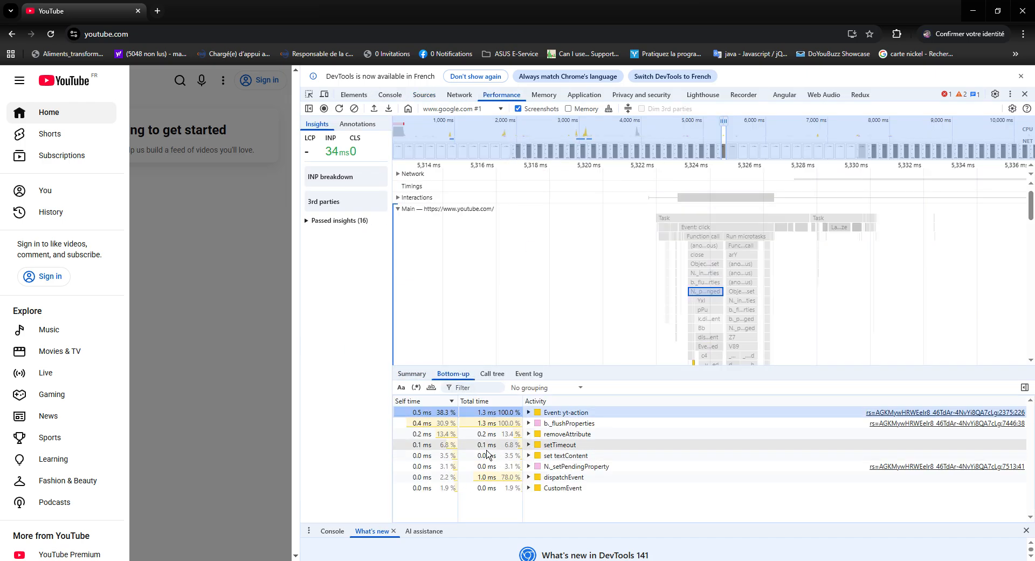
left_click(530, 413)
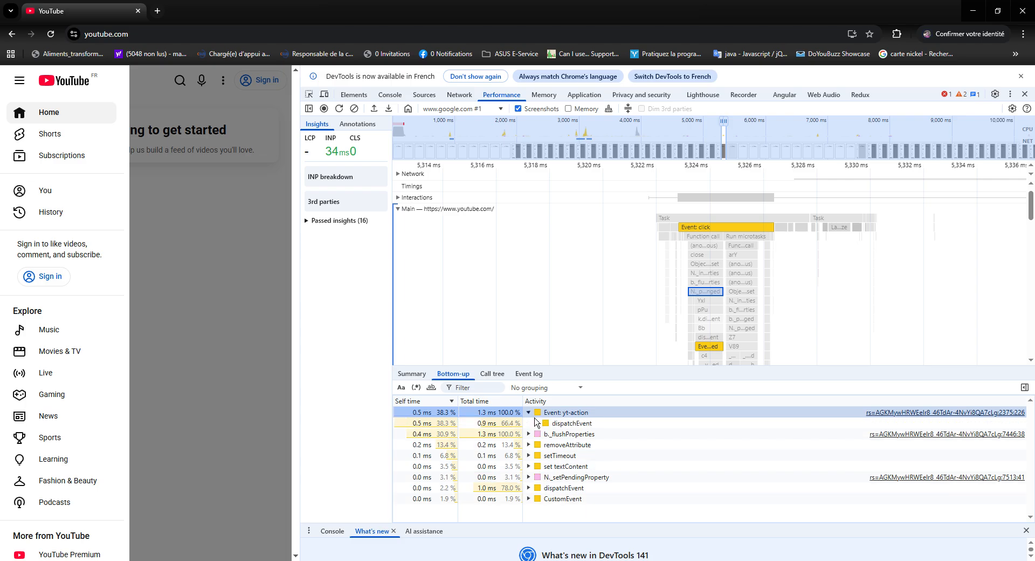
left_click(537, 423)
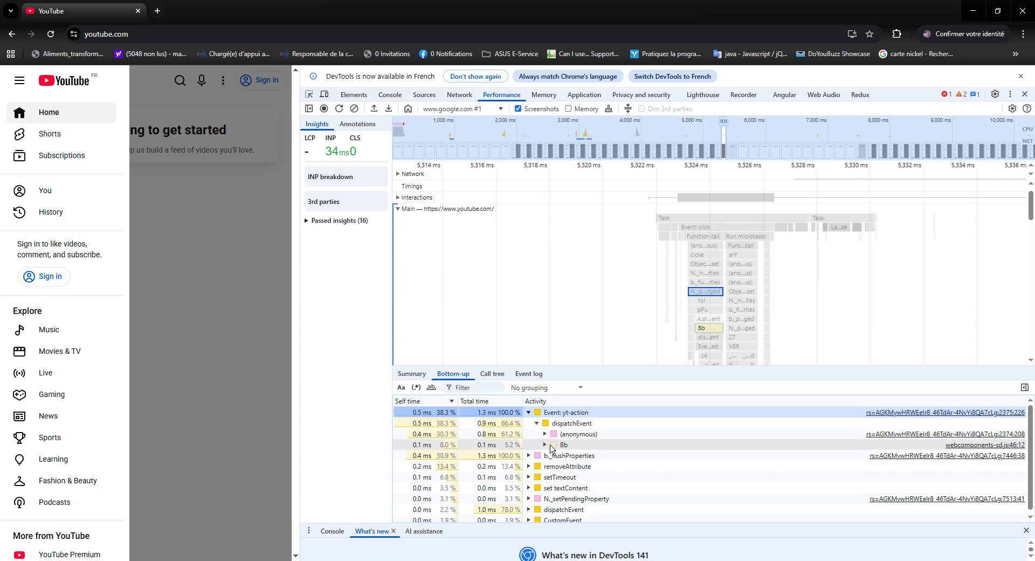
left_click(547, 446)
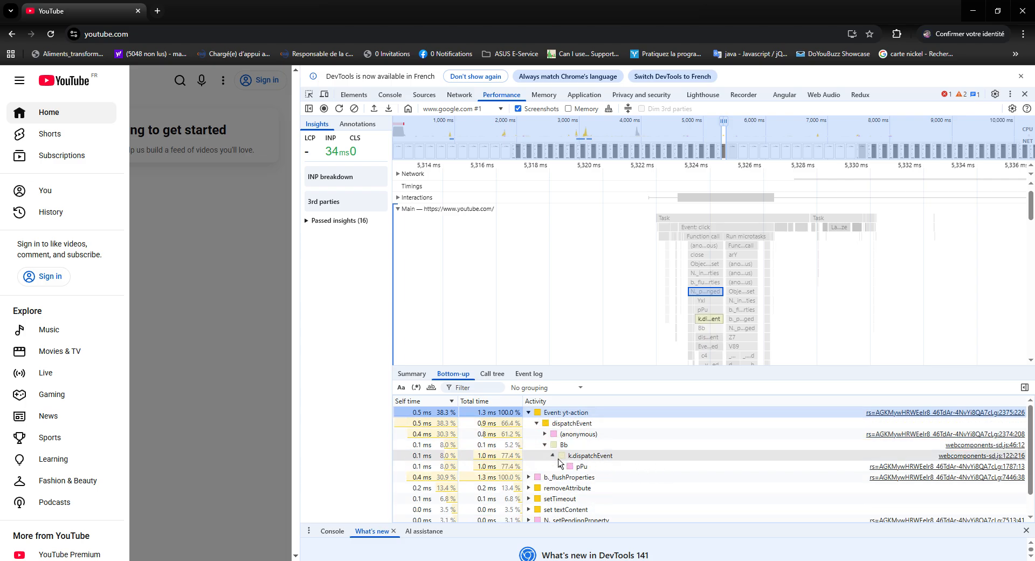
left_click(554, 456)
scroll(539, 477, "down", 1)
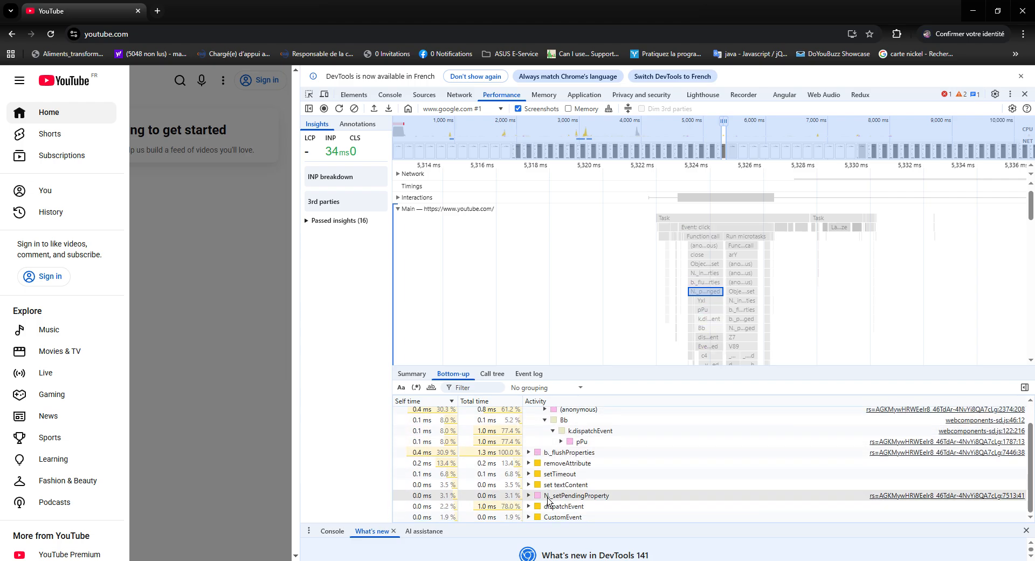
Step: Expand the setTimeout and set textContent entries in the bottom-up breakdown and look through the remaining activities
left_click(534, 475)
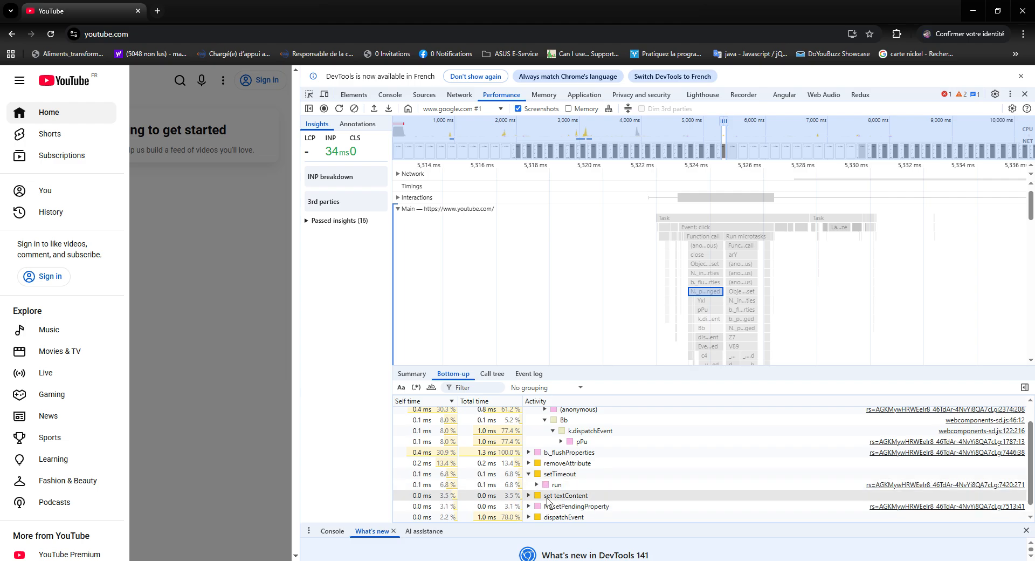
left_click(530, 496)
scroll(542, 507, "down", 1)
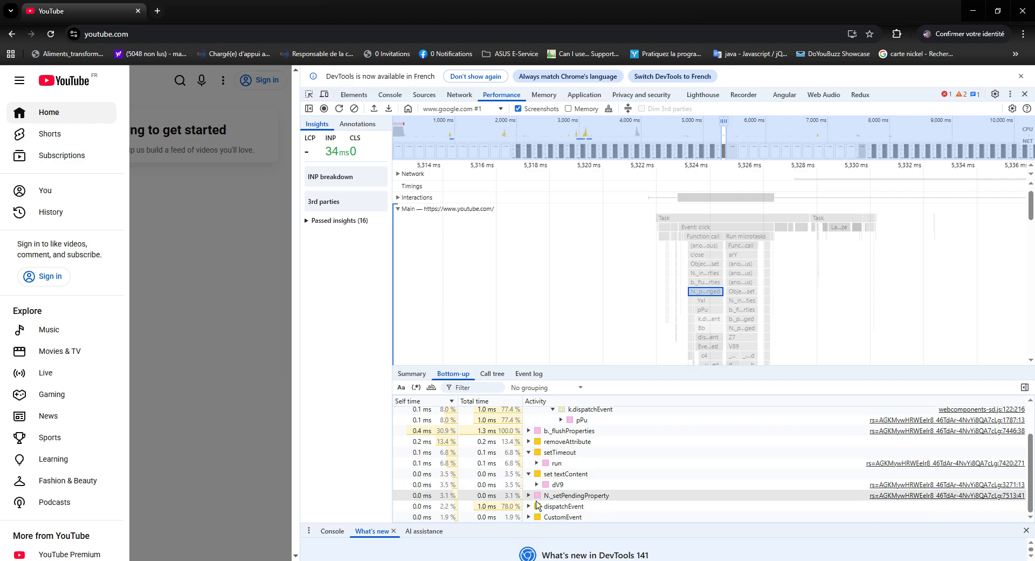
scroll(538, 504, "down", 2)
Step: Show the call tree and expand Event: click through Function call, (anonymous), close and Object.defineProperty.set
left_click(492, 373)
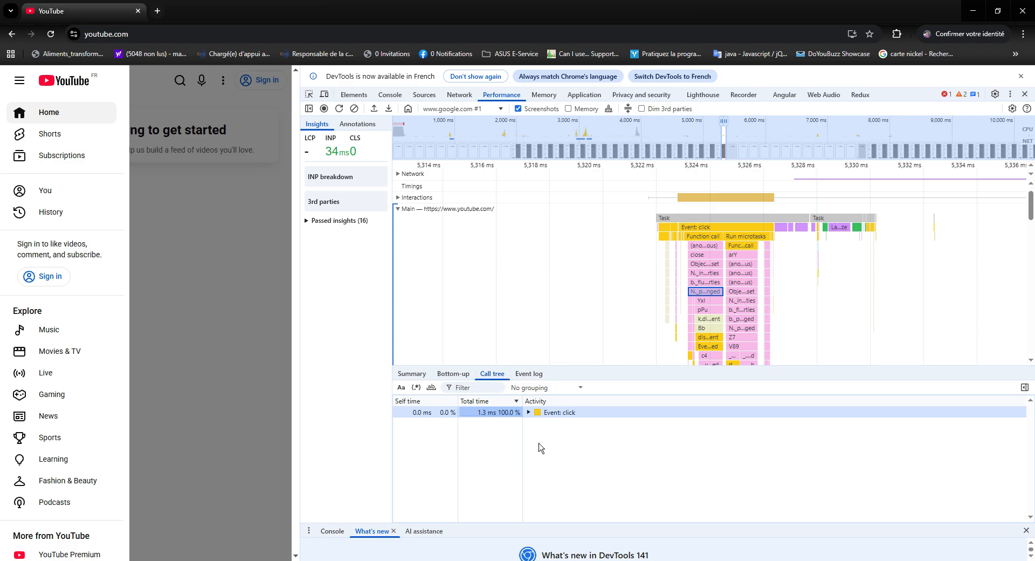
left_click(529, 412)
left_click(536, 422)
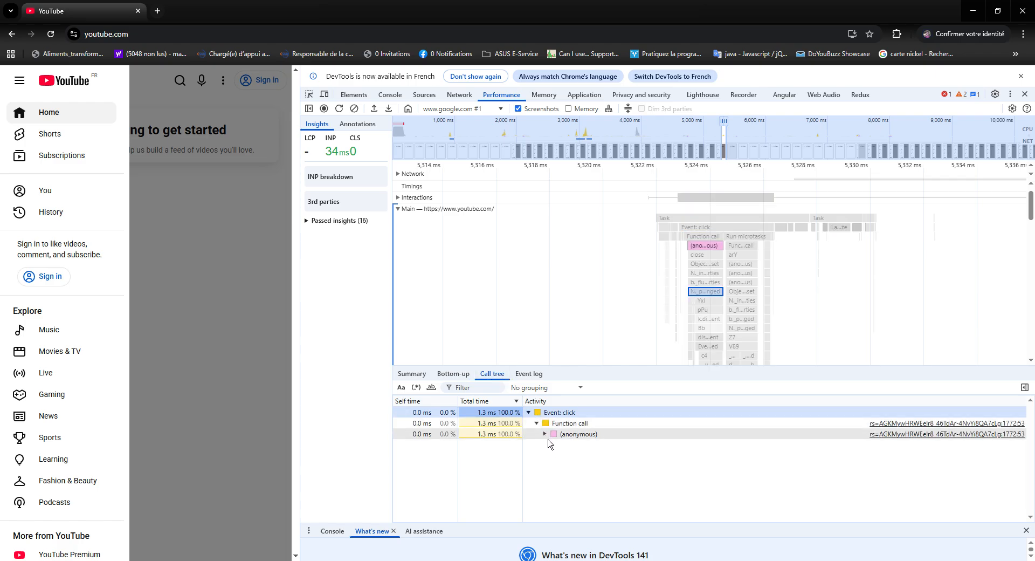
left_click(545, 434)
left_click(553, 444)
left_click(561, 455)
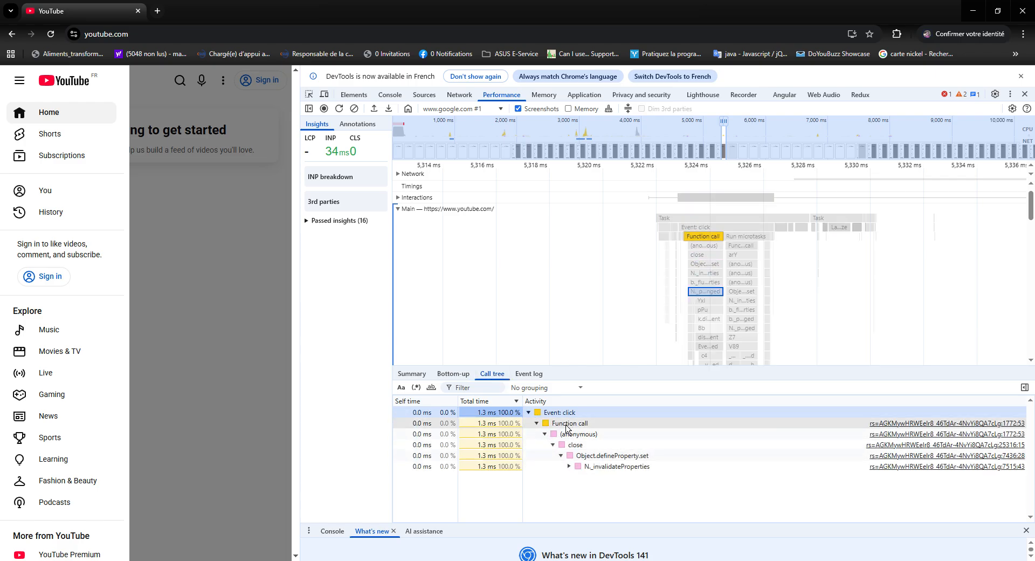
Step: Show the event log, expand Event: click down to the close call, and return to the summary of N._propertiesChanged
left_click(529, 373)
left_click(529, 412)
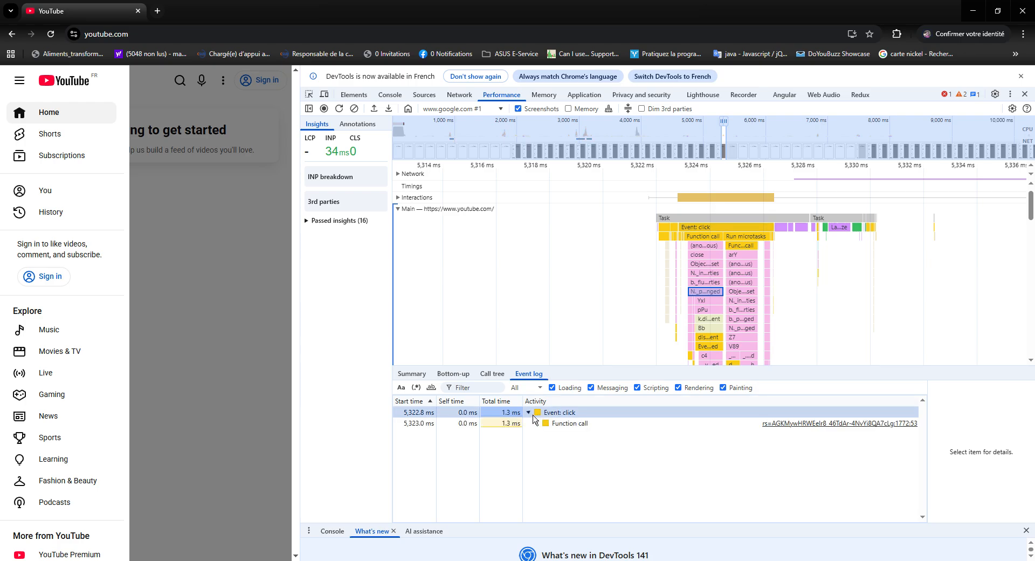
left_click(538, 423)
left_click(545, 434)
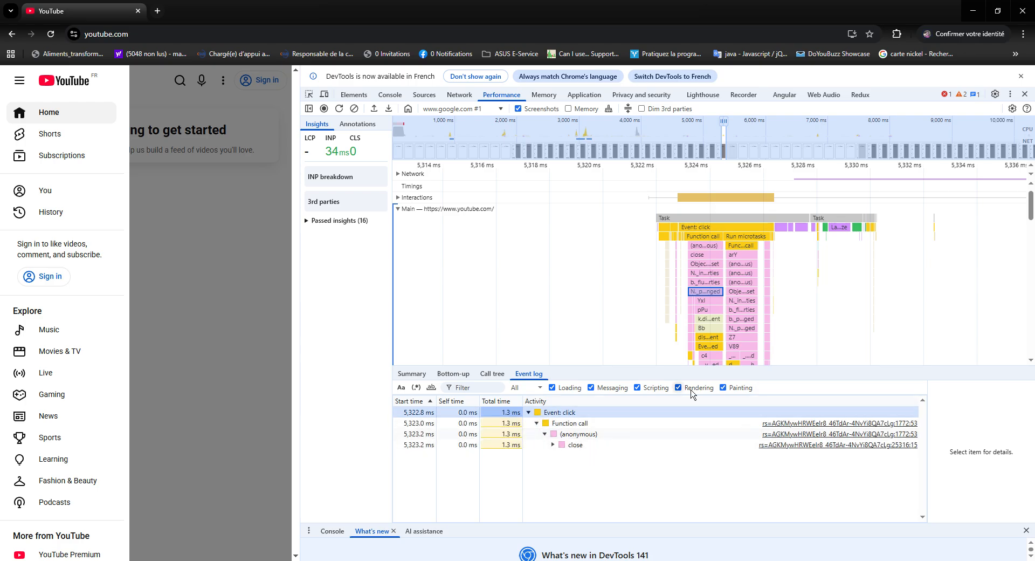
left_click(430, 399)
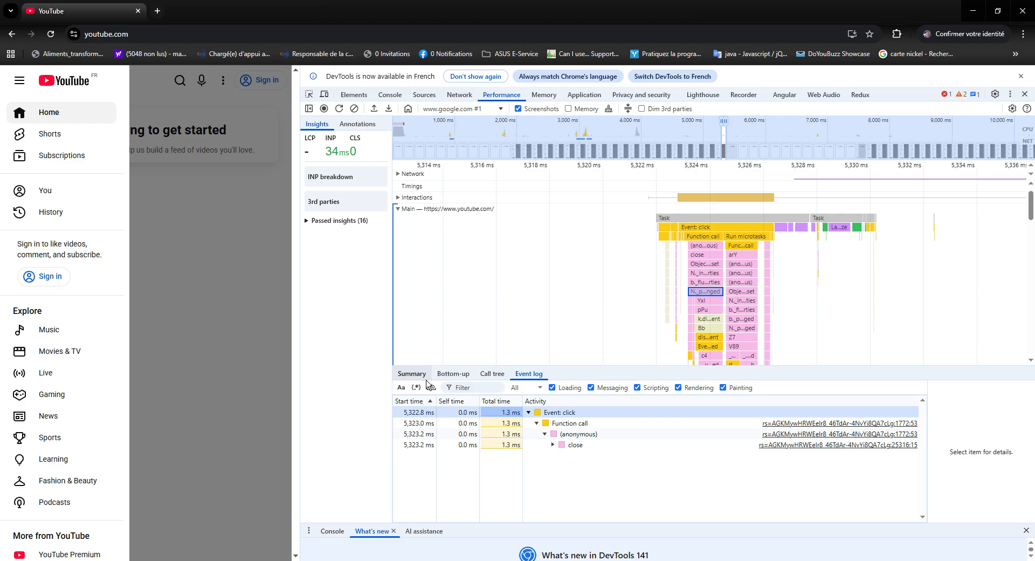
left_click(413, 373)
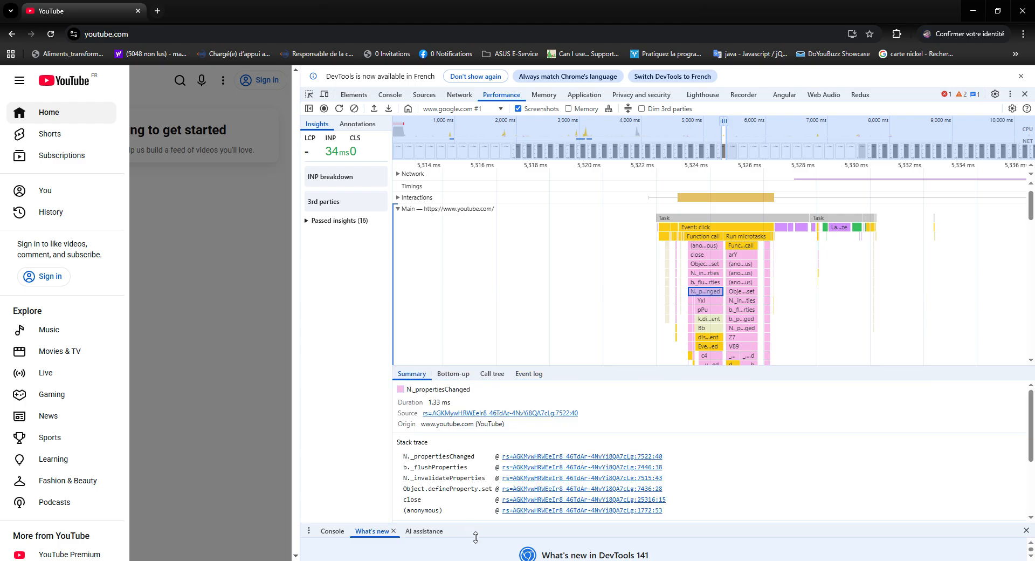